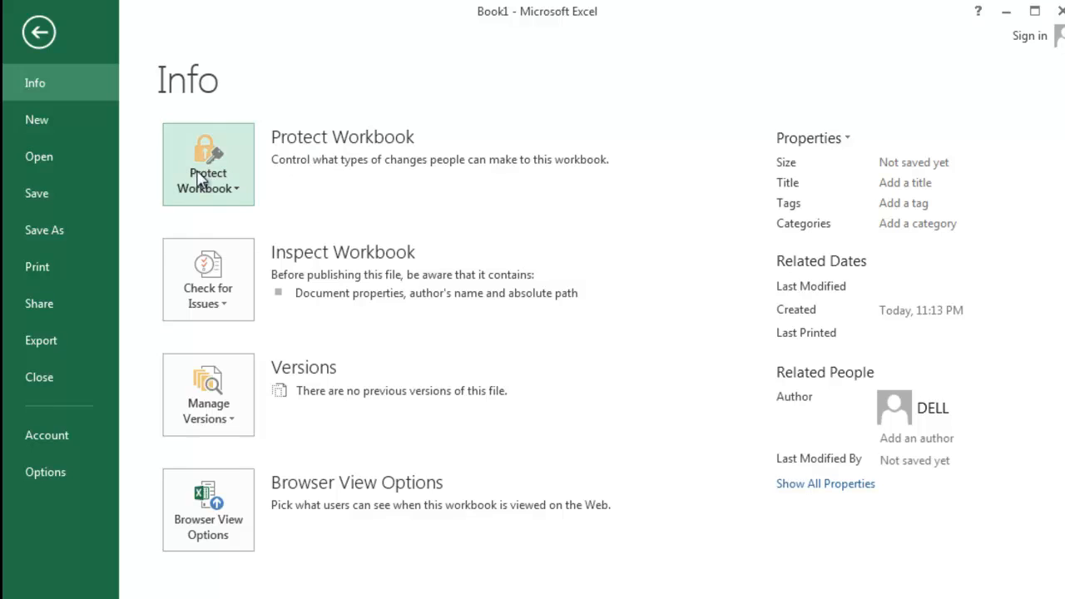
{"action": "left_click", "coordinate": [226, 192]}
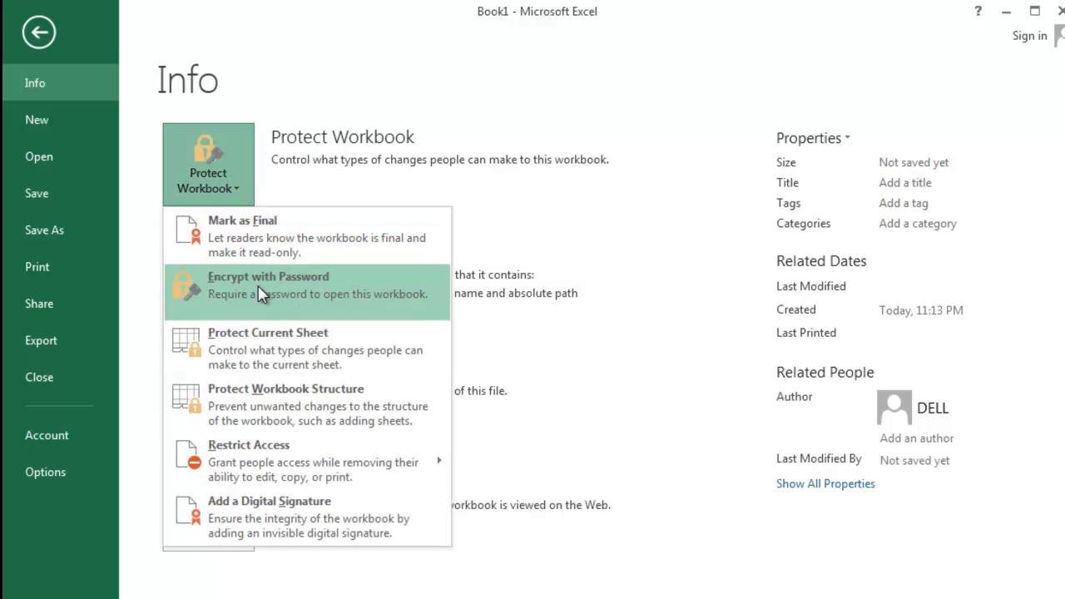
{"action": "left_click", "coordinate": [504, 226]}
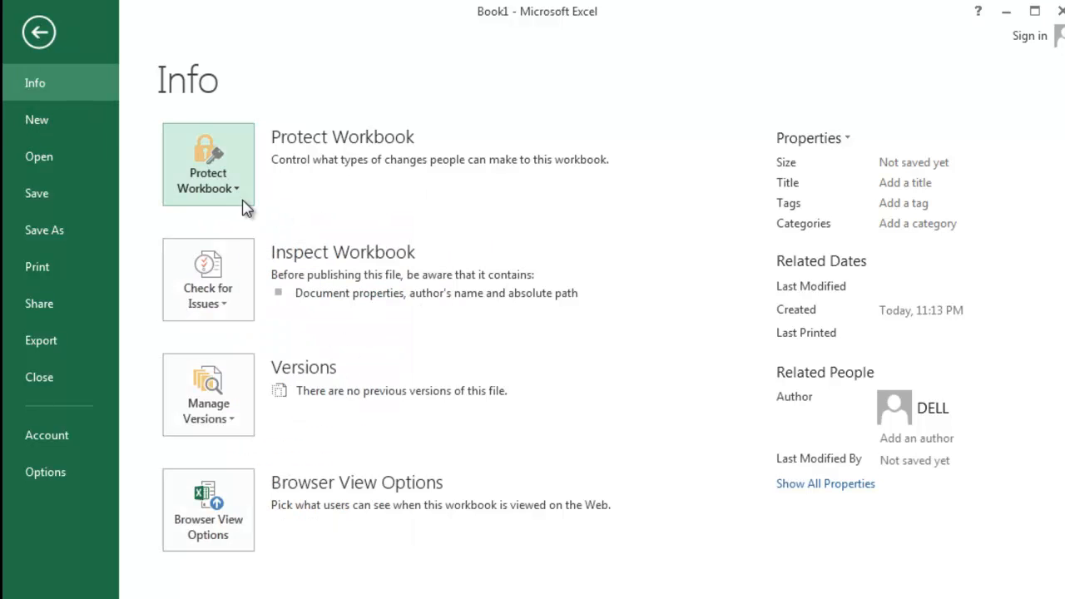
{"action": "left_click", "coordinate": [53, 130]}
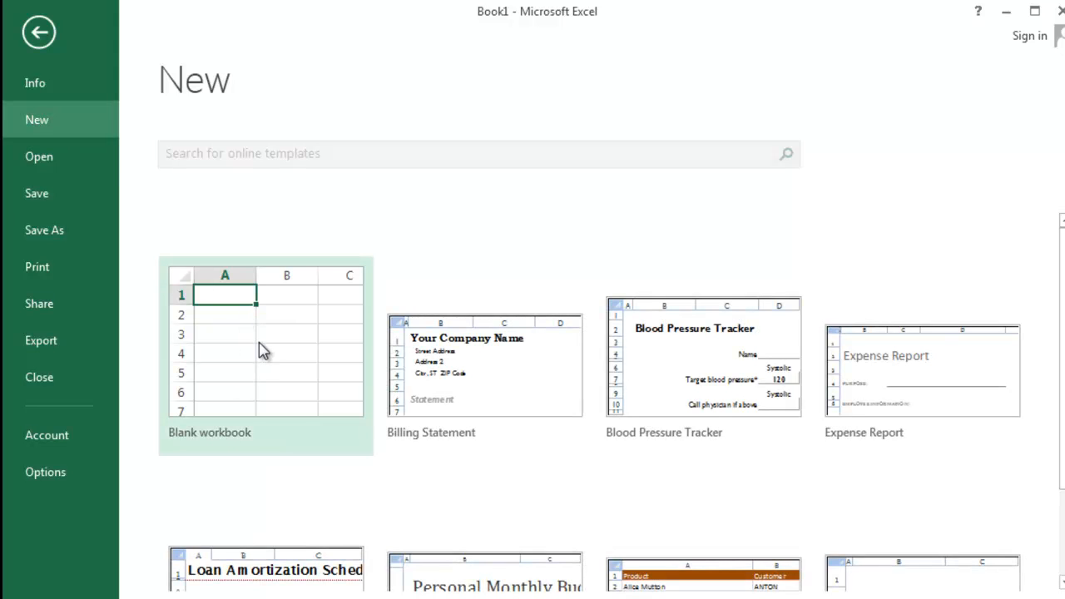
{"action": "left_click", "coordinate": [74, 169]}
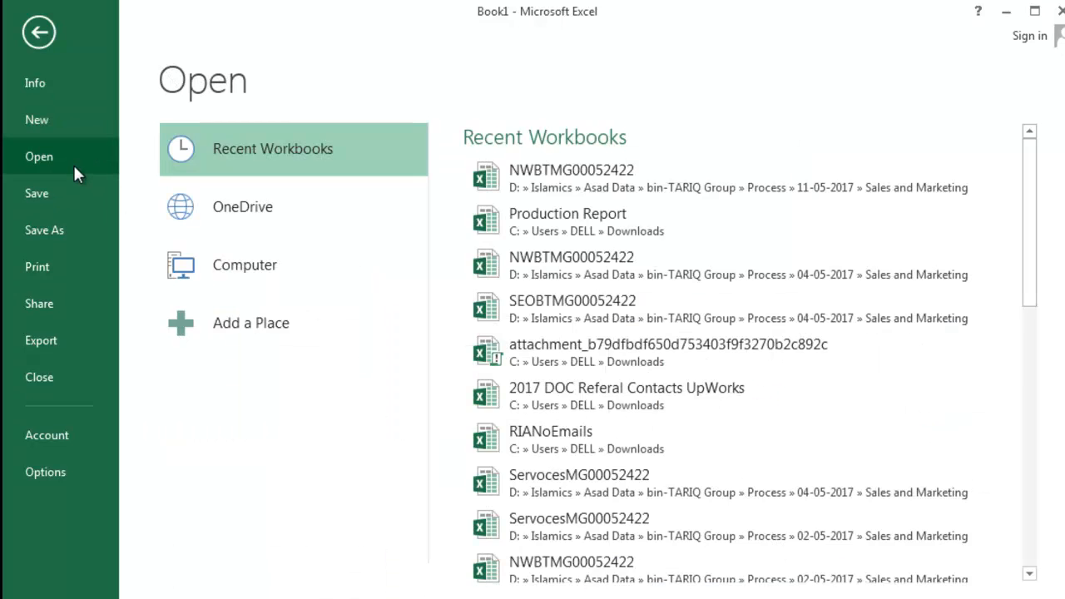
{"action": "left_click", "coordinate": [60, 119]}
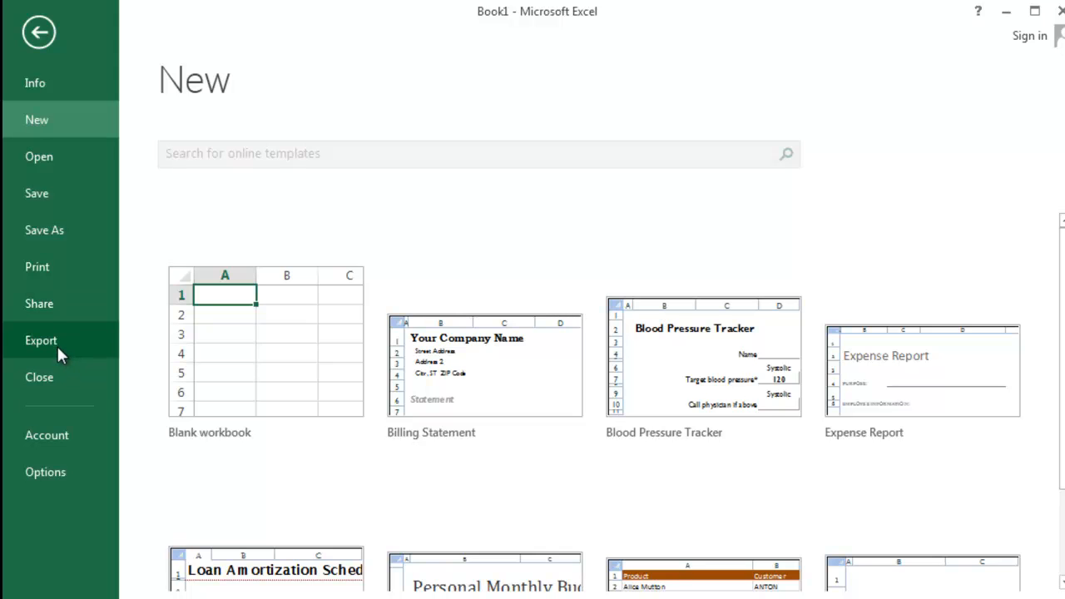
Close the current workbook and create a new blank workbook.
{"action": "left_click", "coordinate": [57, 384]}
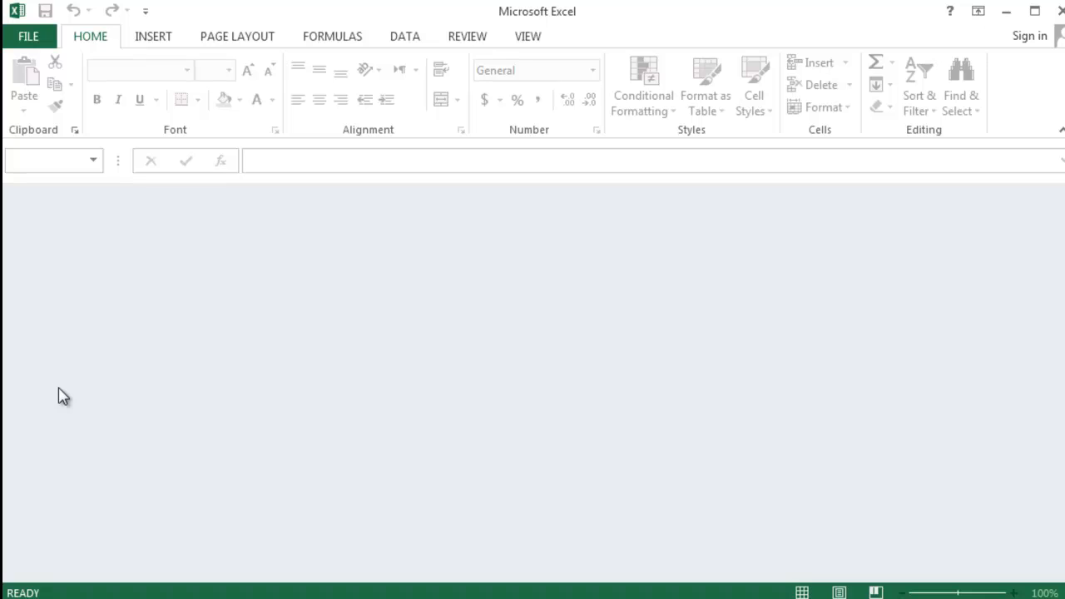
{"action": "left_click", "coordinate": [20, 38]}
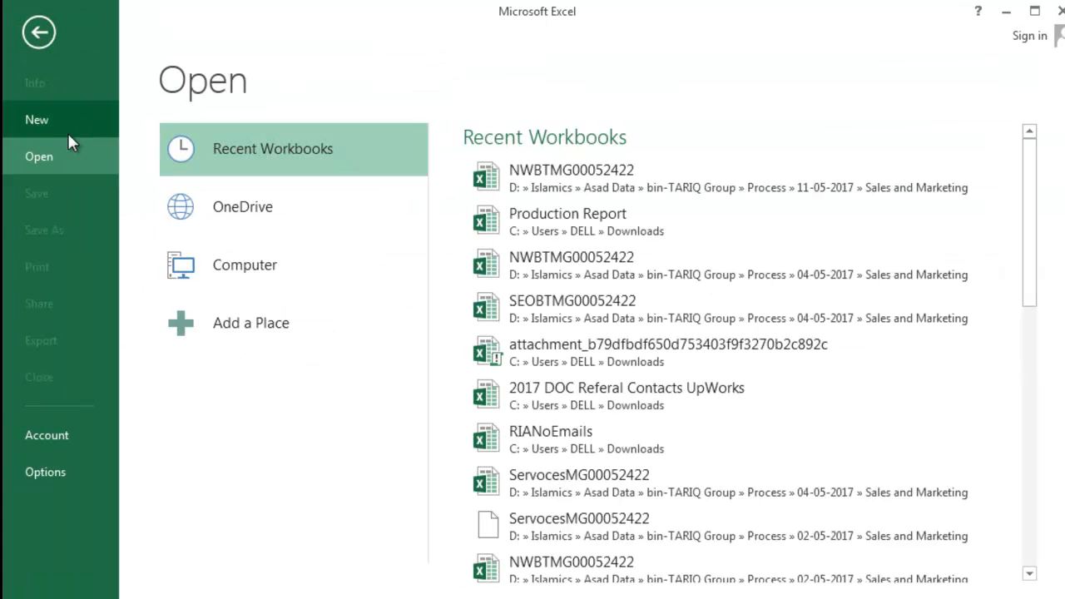
{"action": "left_click", "coordinate": [62, 132]}
{"action": "left_click", "coordinate": [268, 371]}
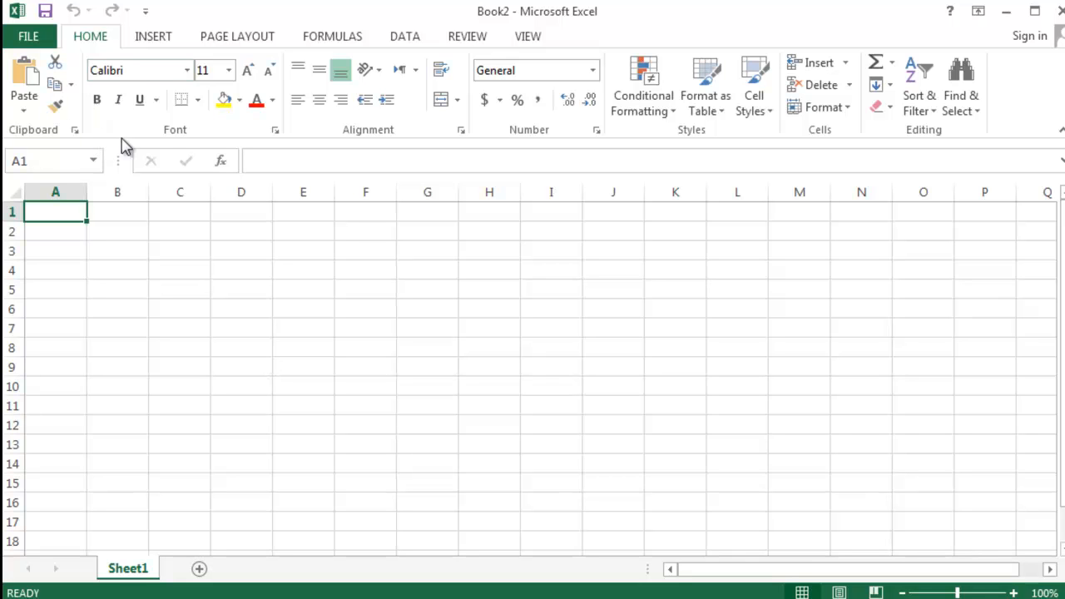
Enter 123 in cell B3, abc in C3 and name in D3.
{"action": "left_click", "coordinate": [89, 254]}
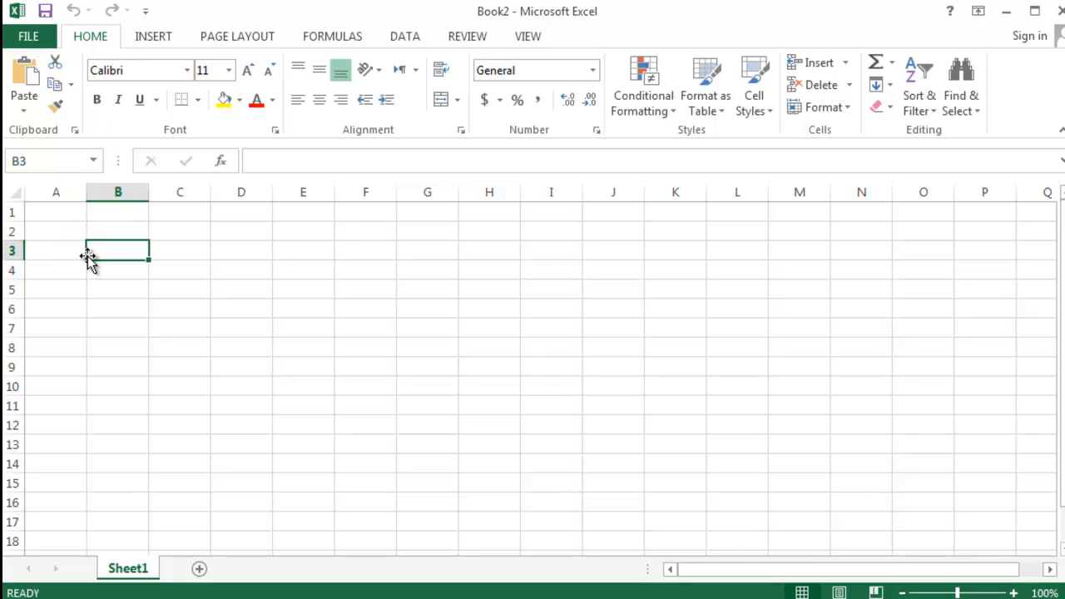
{"action": "type", "text": "123"}
{"action": "key", "text": "Tab"}
{"action": "type", "text": "abc"}
{"action": "key", "text": "Return"}
{"action": "key", "text": "Up"}
{"action": "key", "text": "Right"}
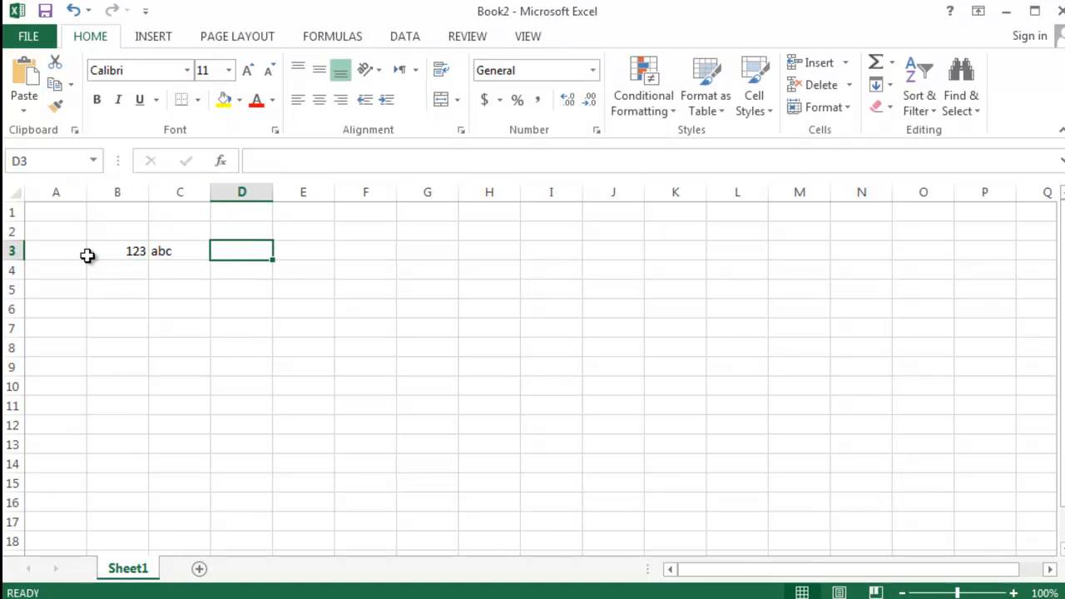
{"action": "type", "text": "name"}
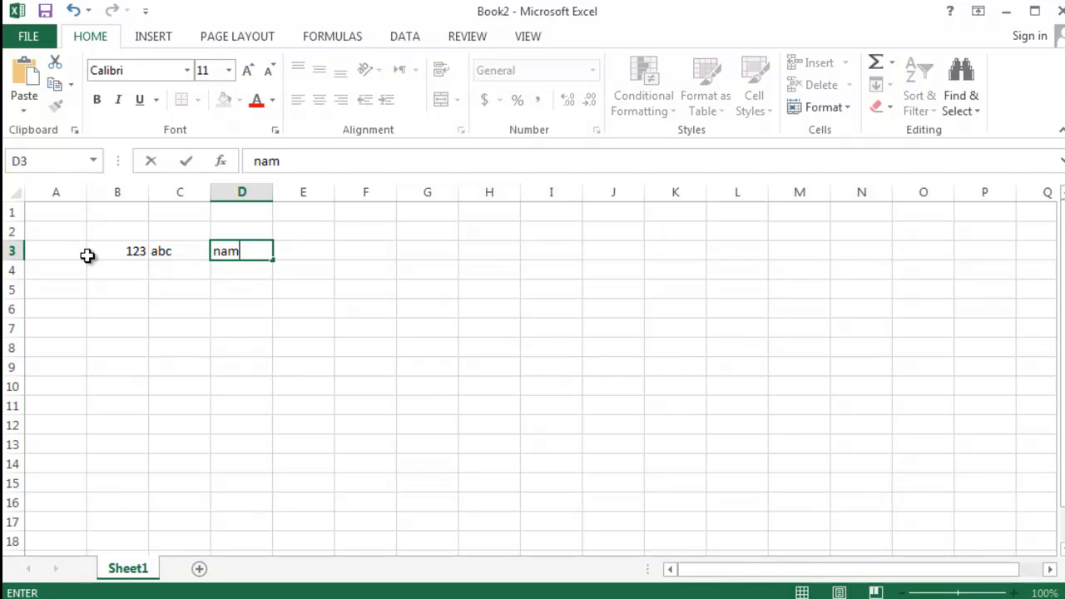
{"action": "key", "text": "Tab"}
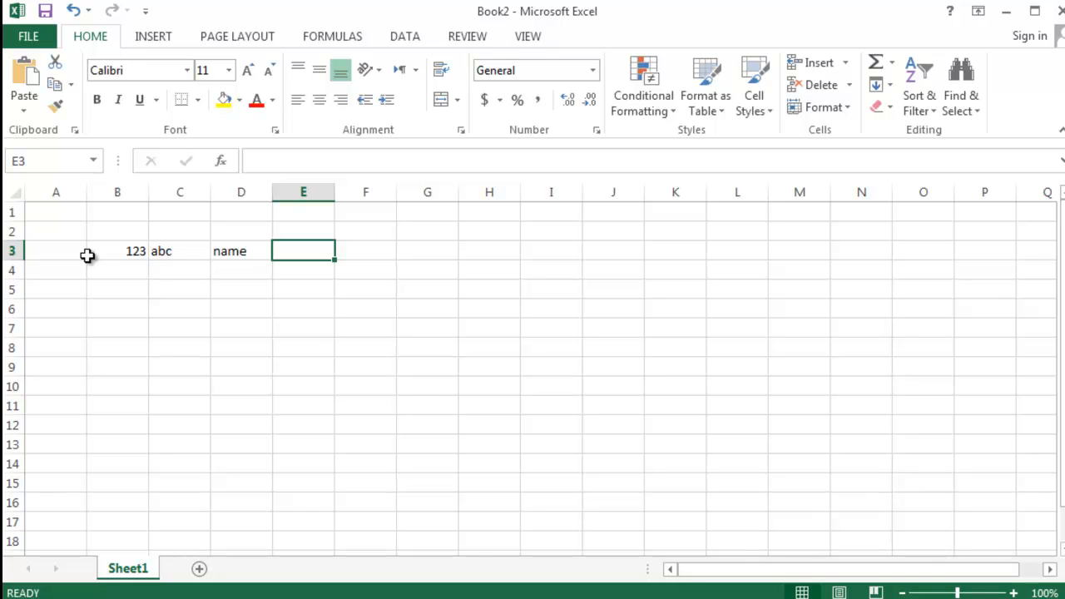
{"action": "key", "text": "Left"}
{"action": "key", "text": "Left"}
{"action": "key", "text": "Left"}
{"action": "key", "text": "Right"}
{"action": "key", "text": "Right"}
{"action": "key", "text": "Right"}
{"action": "key", "text": "Left"}
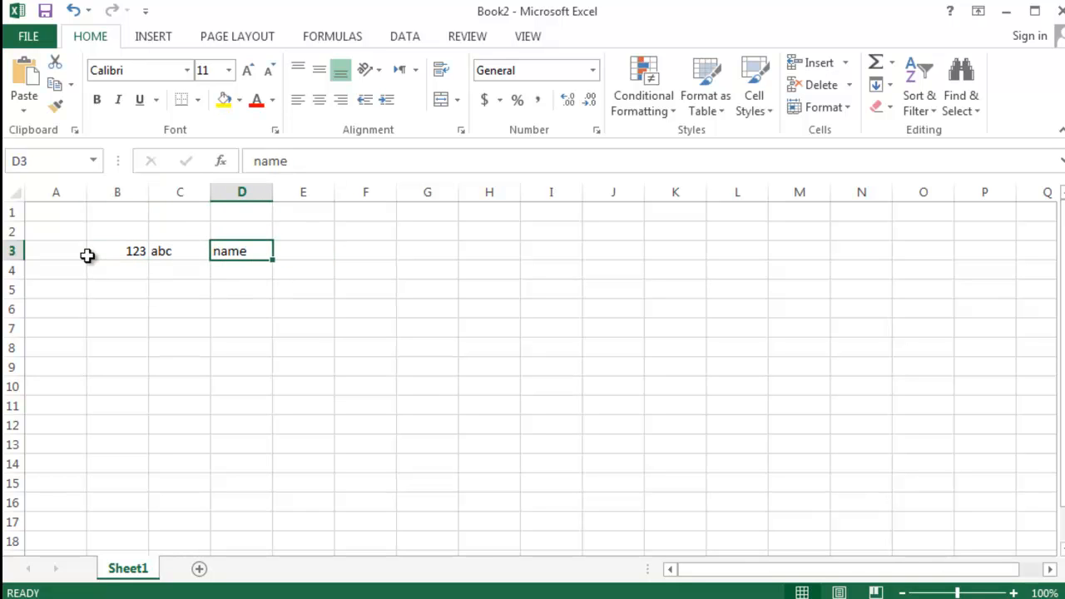
Change the font of cells B3:D3 to Arial.
{"action": "key", "text": "Left"}
{"action": "key", "text": "Left"}
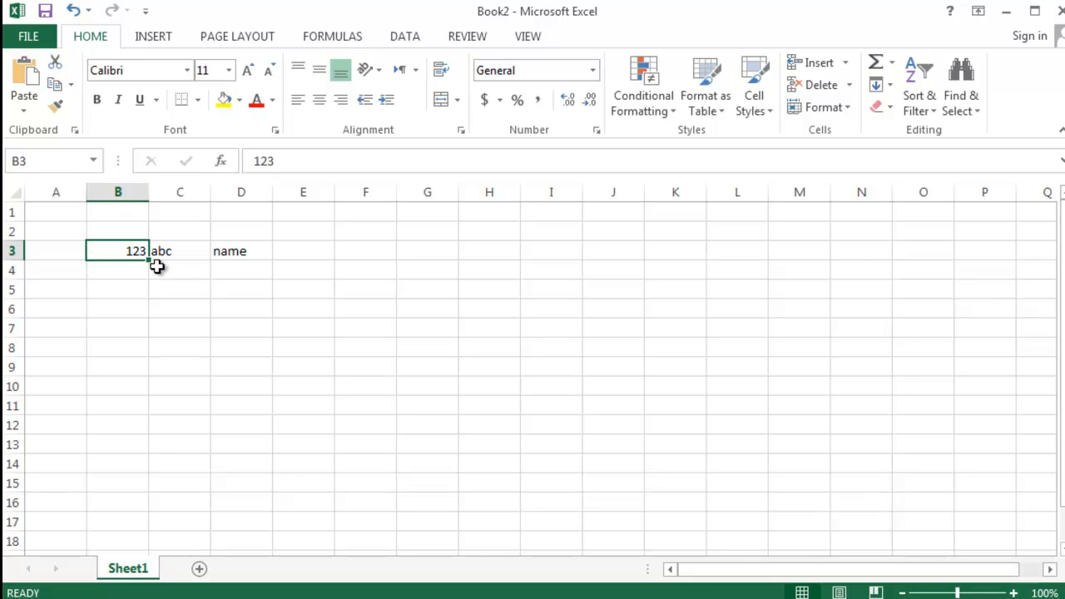
{"action": "key", "text": "shift+Right"}
{"action": "key", "text": "shift+Right"}
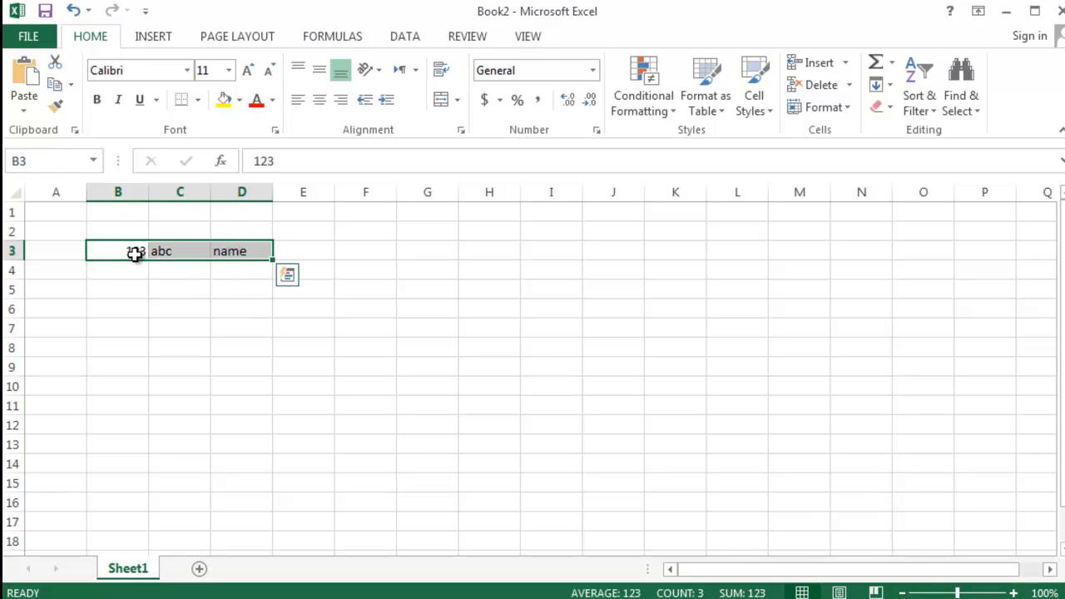
{"action": "left_click", "coordinate": [129, 73]}
{"action": "left_click", "coordinate": [187, 70]}
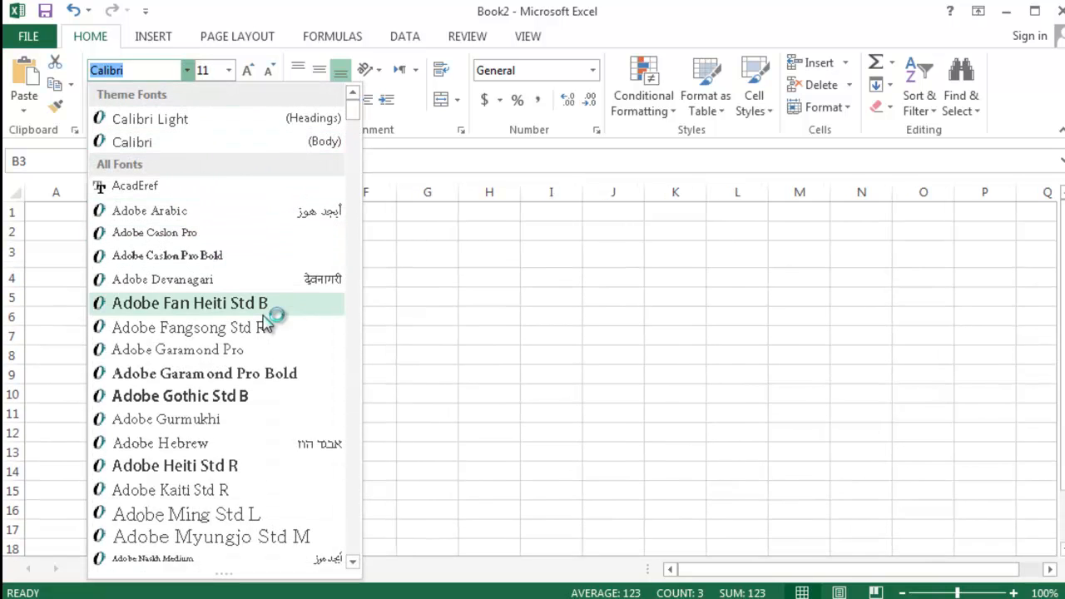
{"action": "left_click", "coordinate": [353, 562]}
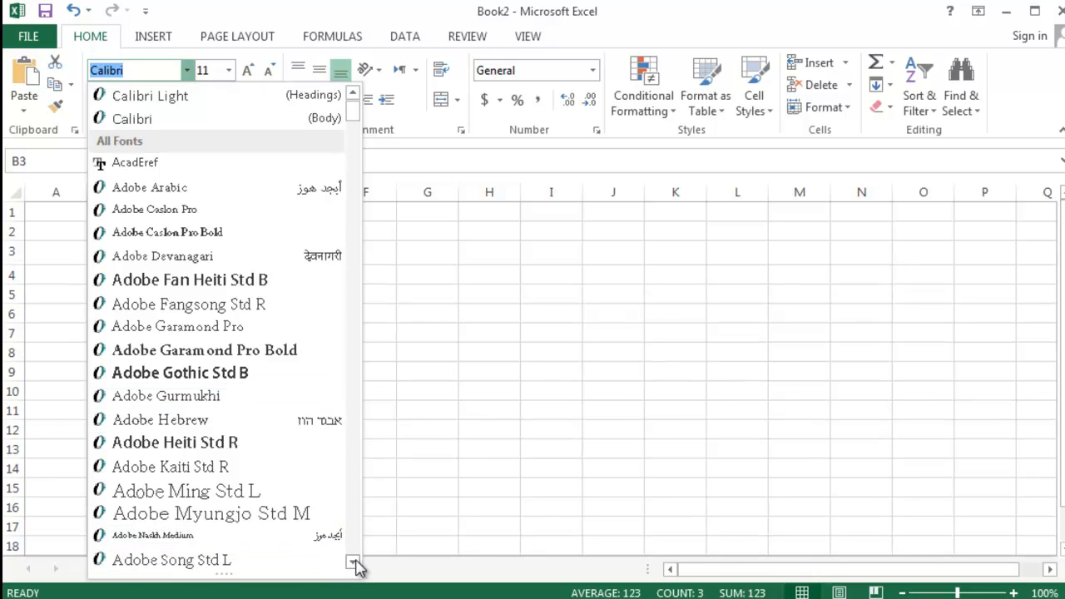
{"action": "left_click_drag", "start_coordinate": [354, 563], "coordinate": [354, 563]}
{"action": "left_click", "coordinate": [221, 449]}
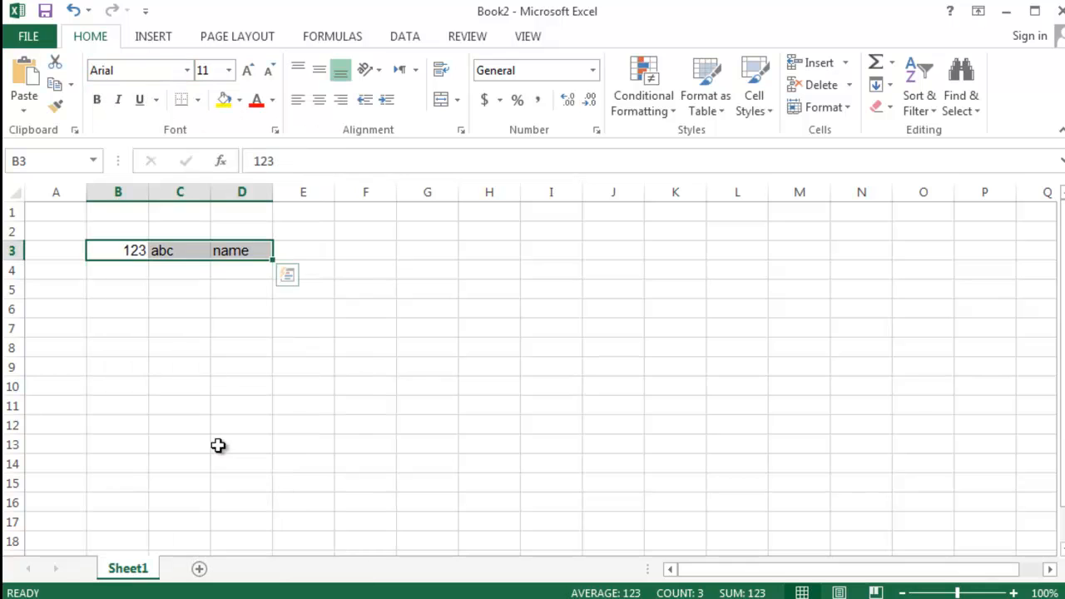
Set the font size of cells B3:D3 to 36 and enlarge it by two more increments.
{"action": "left_click", "coordinate": [229, 70]}
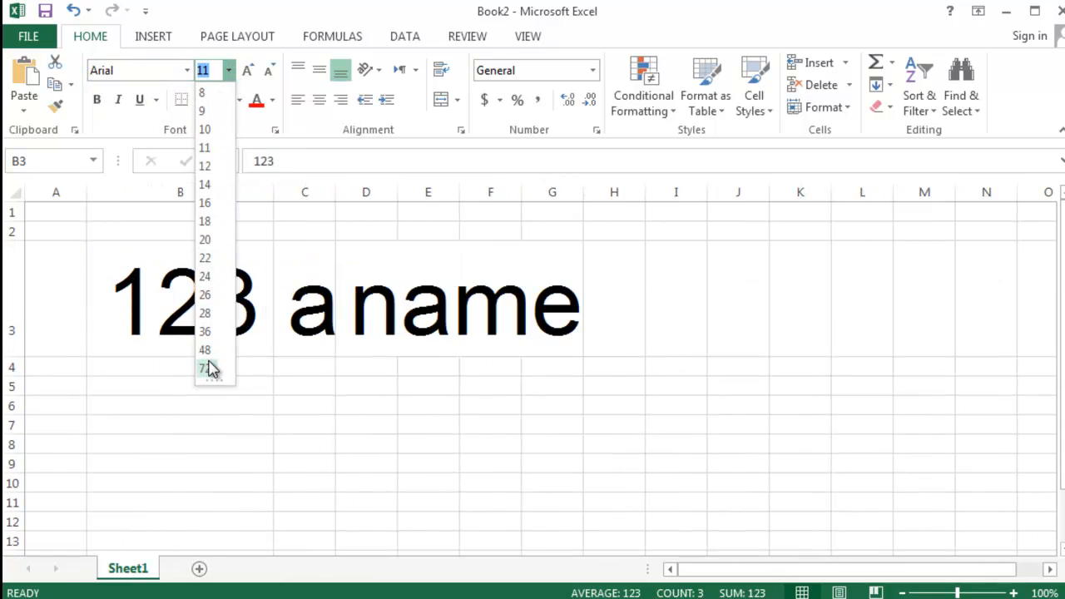
{"action": "left_click", "coordinate": [206, 334]}
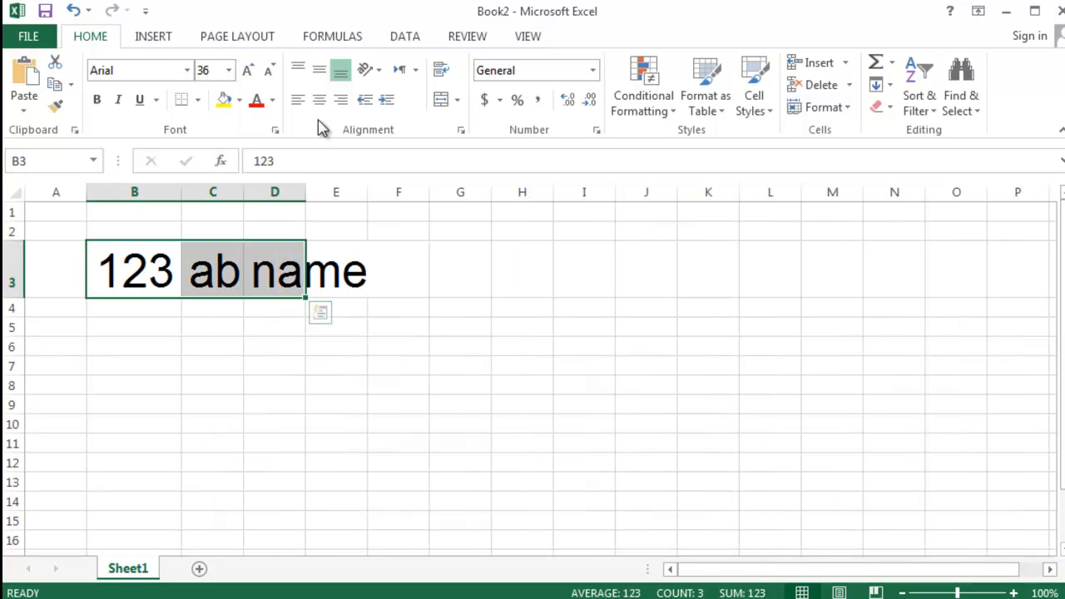
{"action": "left_click", "coordinate": [250, 70]}
{"action": "left_click", "coordinate": [249, 70]}
Reduce the font size of cells B3:D3 increment by increment down to 16.
{"action": "left_click", "coordinate": [270, 72]}
{"action": "left_click", "coordinate": [270, 72]}
{"action": "left_click", "coordinate": [269, 72]}
{"action": "left_click", "coordinate": [270, 71]}
{"action": "left_click", "coordinate": [270, 72]}
{"action": "left_click", "coordinate": [269, 72]}
{"action": "left_click", "coordinate": [270, 72]}
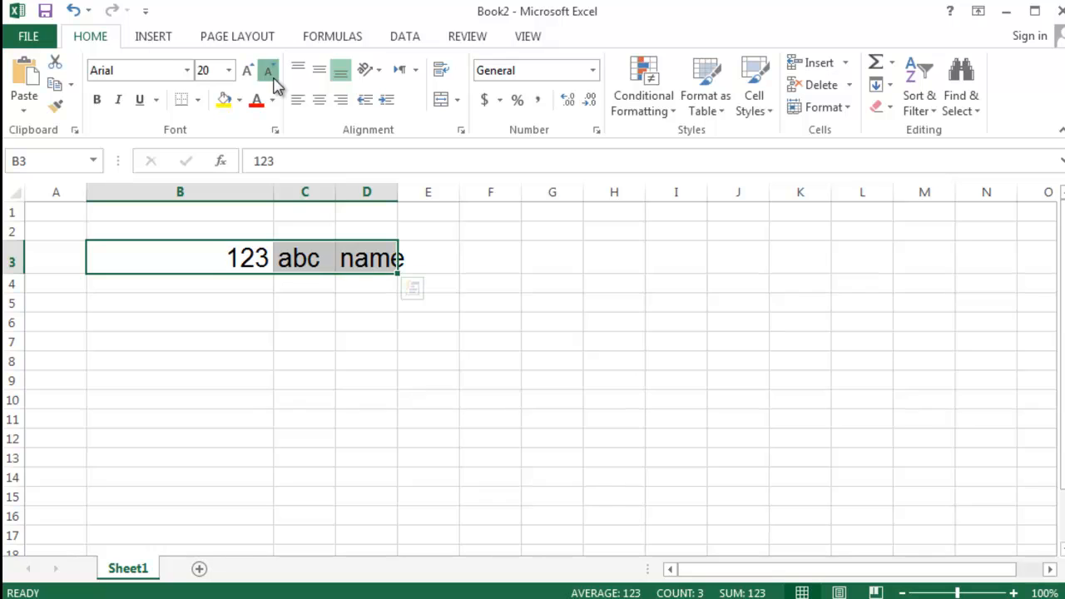
{"action": "left_click", "coordinate": [269, 71]}
{"action": "left_click", "coordinate": [270, 72]}
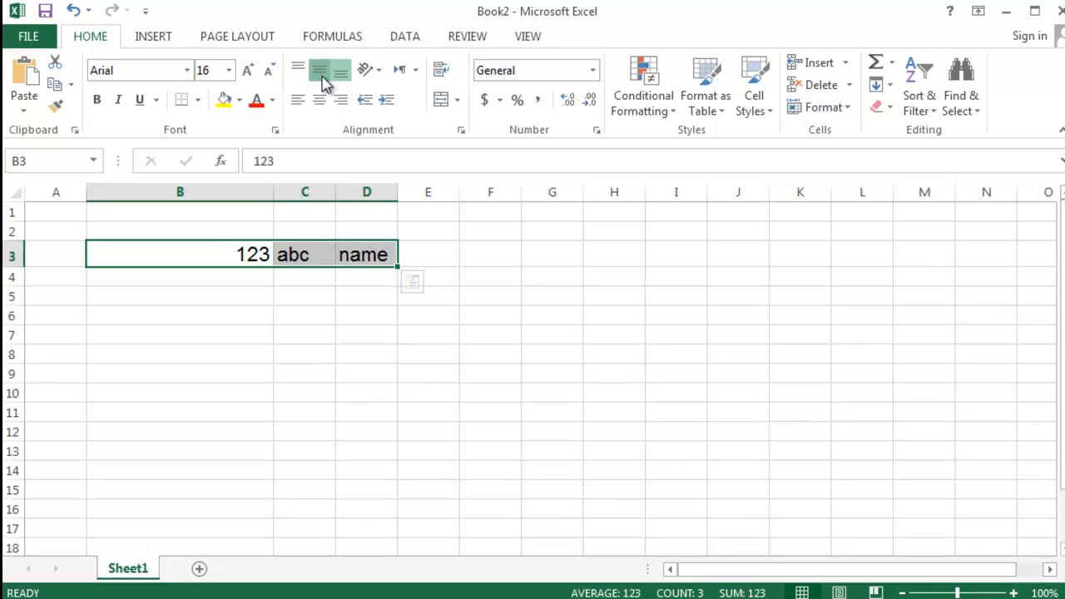
Middle-align cells B3:D3 vertically and right-align them horizontally, trying centre and left alignment first.
{"action": "left_click", "coordinate": [320, 72]}
{"action": "left_click", "coordinate": [321, 100]}
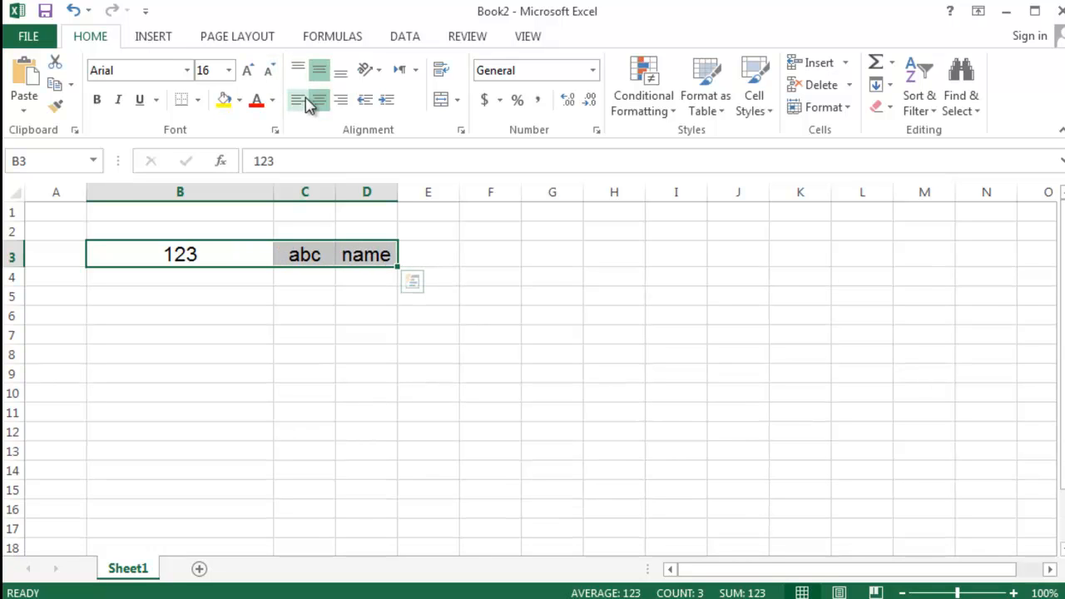
{"action": "left_click", "coordinate": [302, 101]}
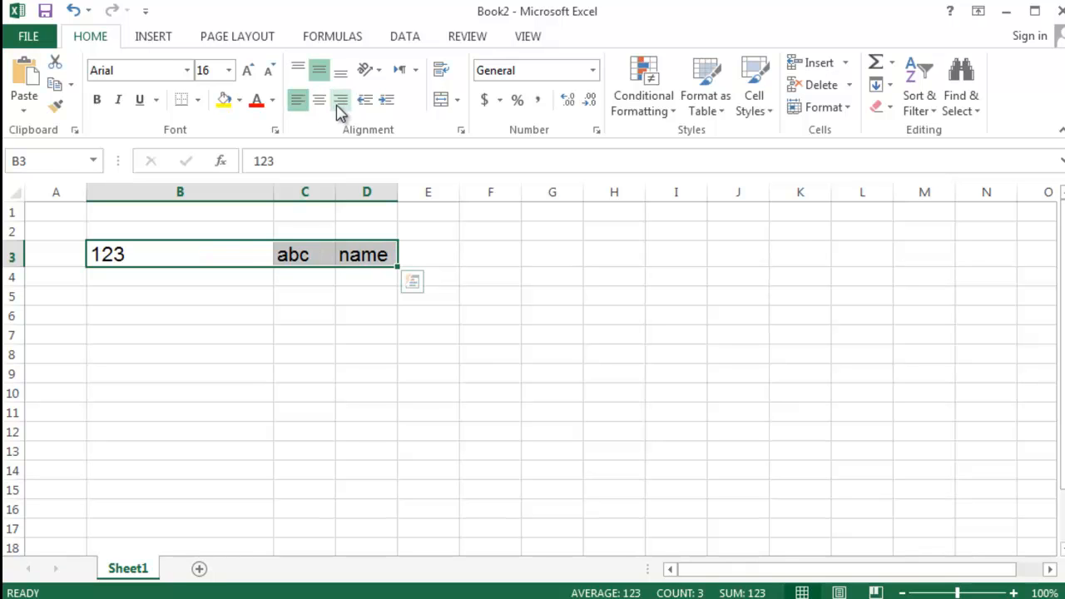
{"action": "left_click", "coordinate": [341, 101]}
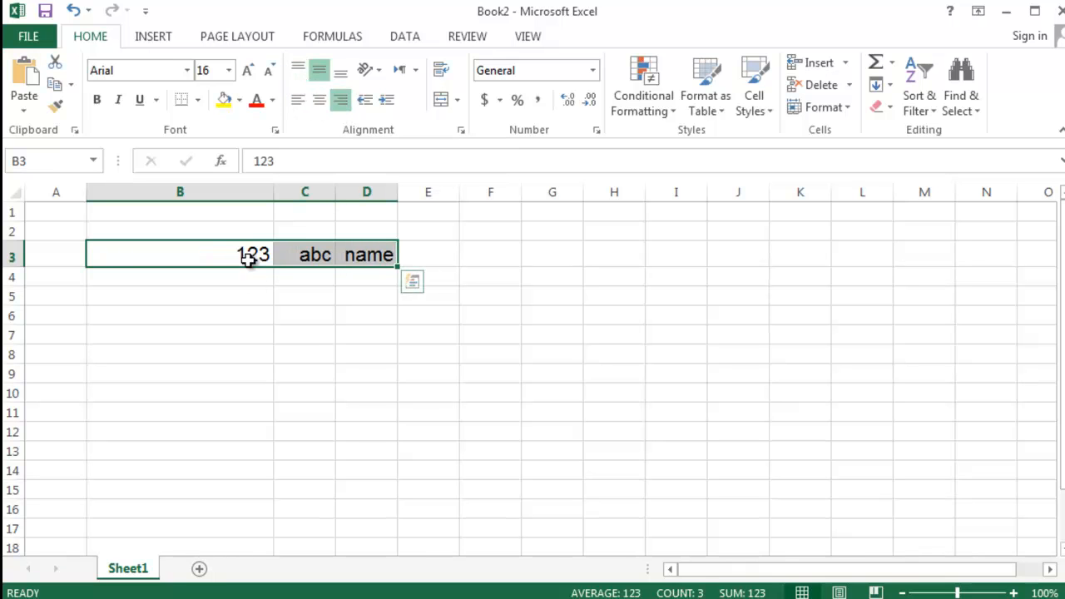
Try top vertical alignment on cells B3:D3, then bottom-align them.
{"action": "left_click", "coordinate": [318, 70]}
{"action": "left_click", "coordinate": [301, 71]}
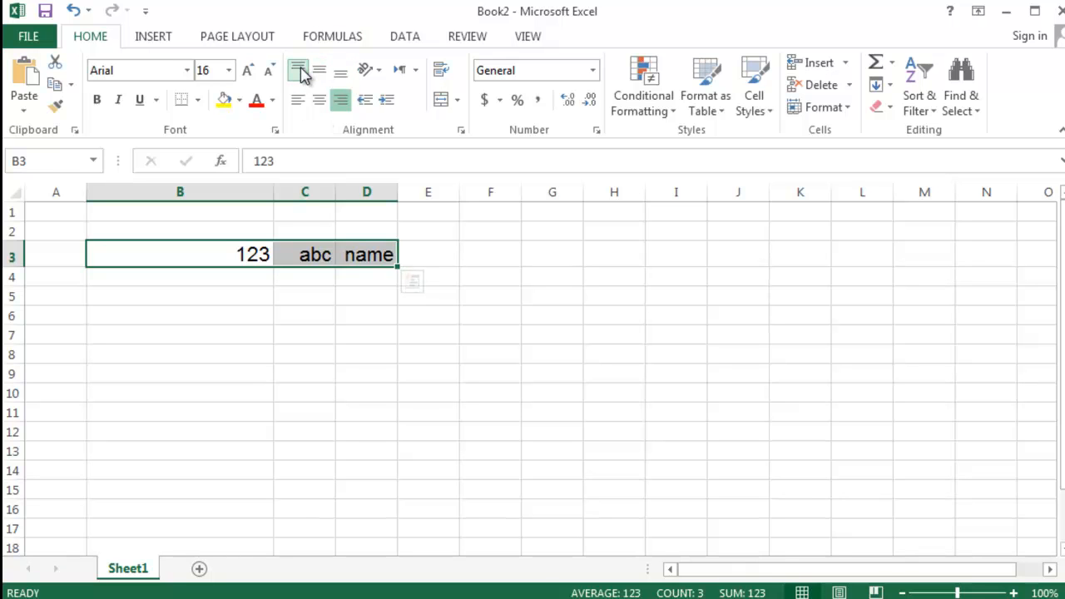
{"action": "left_click", "coordinate": [338, 77]}
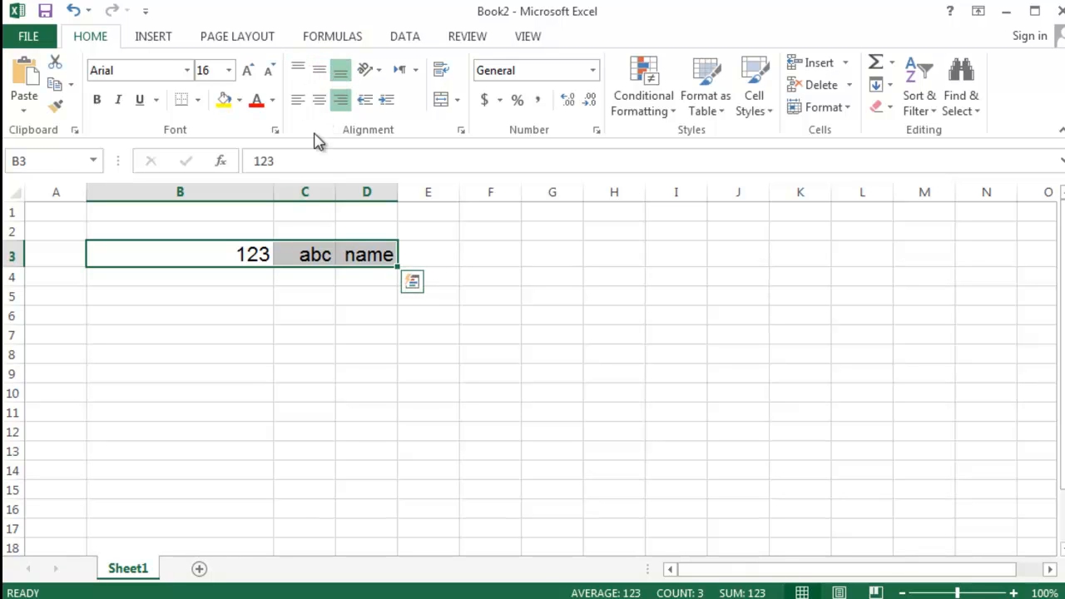
Fill cells B3:D3 with yellow and colour their text red.
{"action": "left_click", "coordinate": [225, 101]}
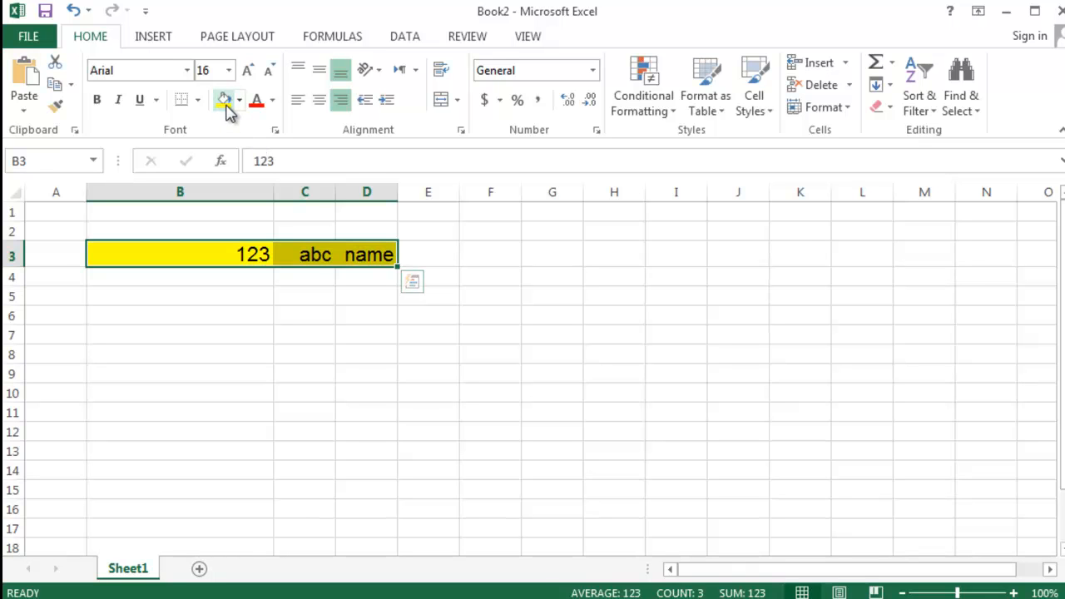
{"action": "left_click", "coordinate": [257, 103]}
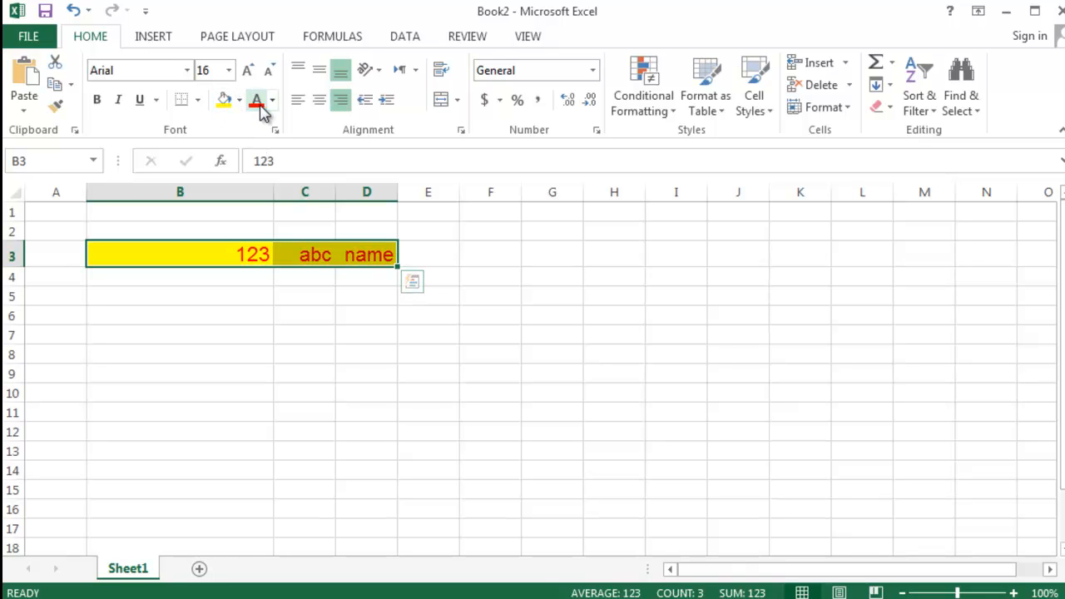
Try a thick box border around cells B3:D3, then replace it with plain outside borders.
{"action": "left_click", "coordinate": [197, 100]}
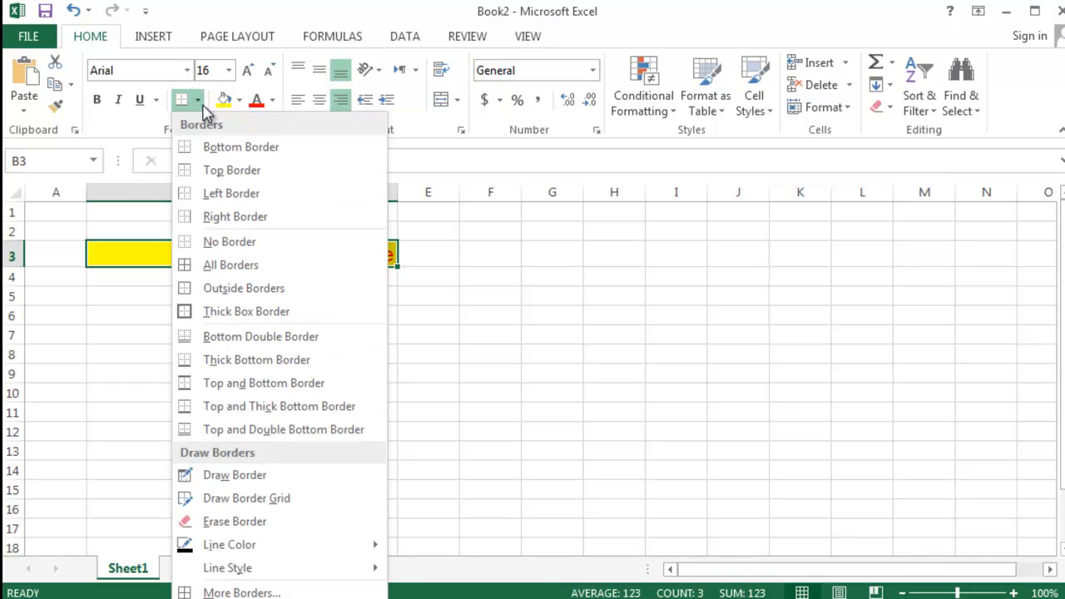
{"action": "left_click", "coordinate": [239, 312]}
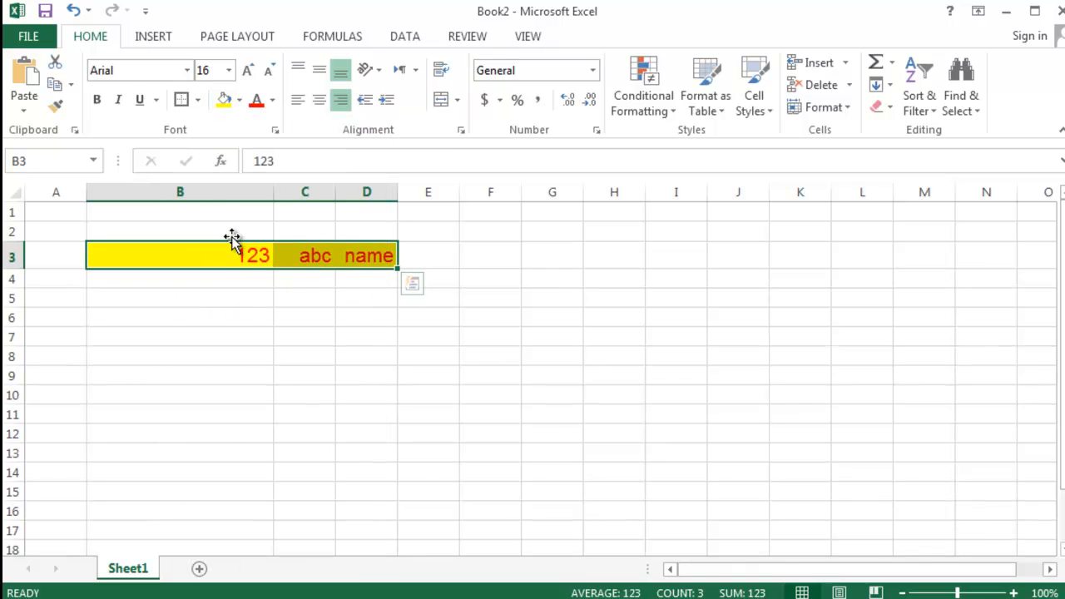
{"action": "left_click", "coordinate": [198, 101]}
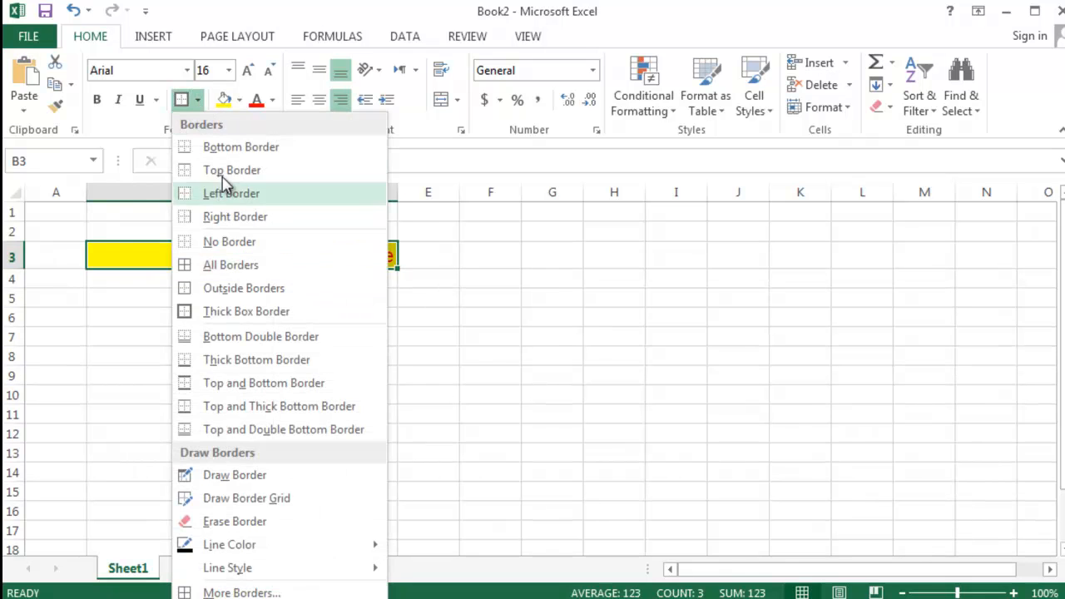
{"action": "left_click", "coordinate": [221, 288]}
{"action": "left_click", "coordinate": [217, 288]}
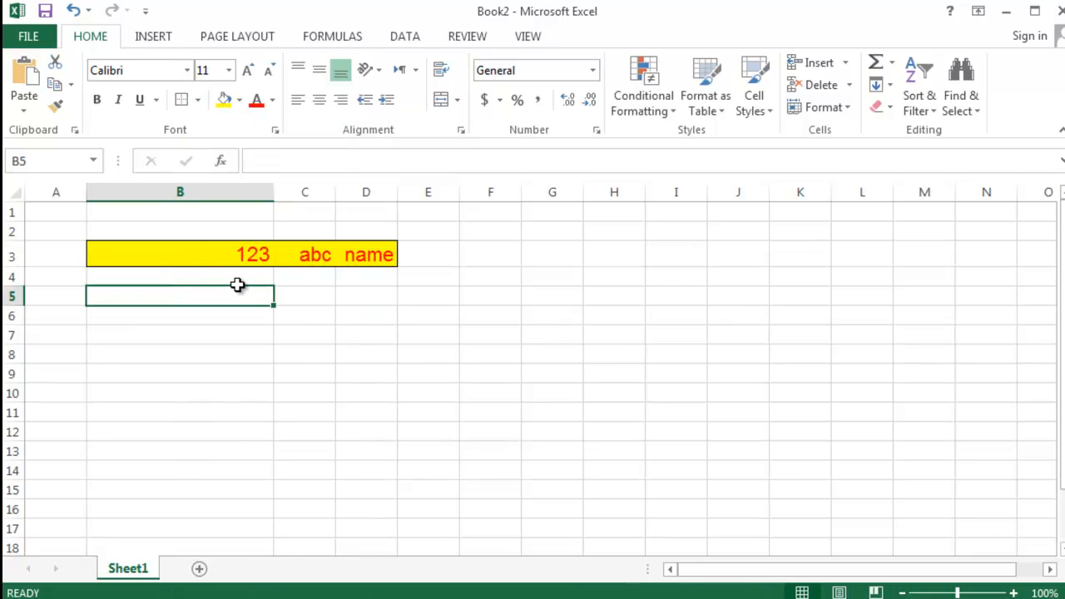
Make the text in cells B3:D3 bold, italic and underlined.
{"action": "left_click", "coordinate": [220, 254]}
{"action": "left_click_drag", "start_coordinate": [221, 254], "coordinate": [366, 254]}
{"action": "left_click", "coordinate": [96, 101]}
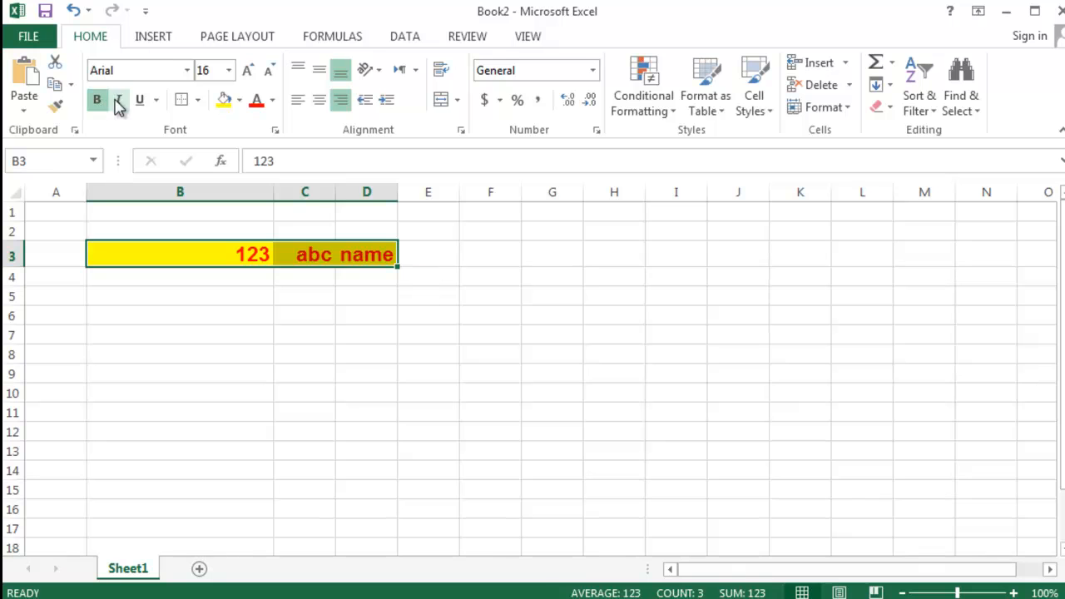
{"action": "left_click", "coordinate": [118, 101]}
{"action": "left_click", "coordinate": [144, 111]}
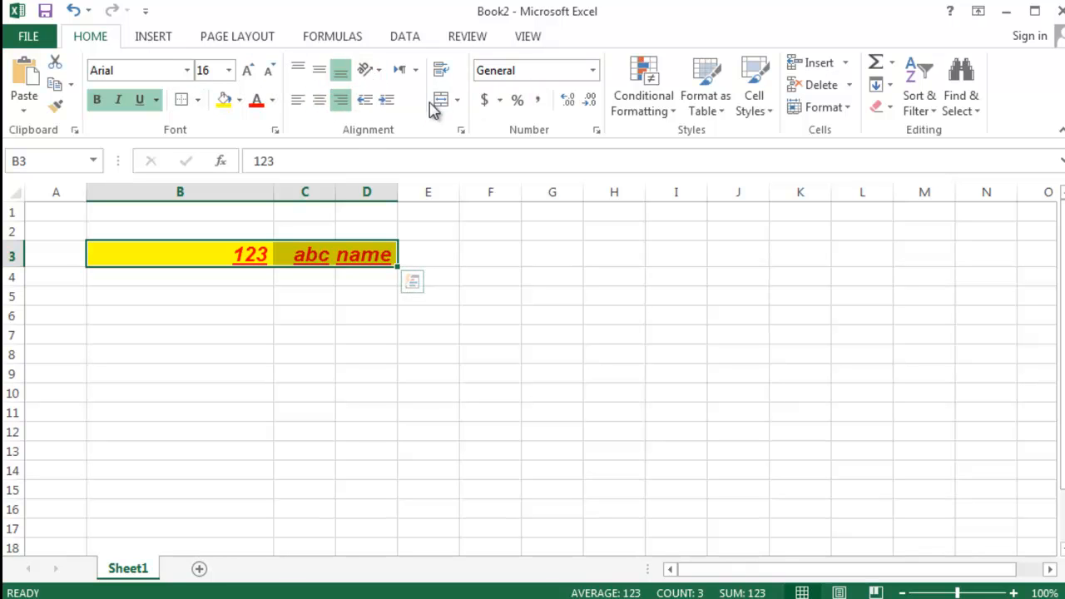
Try the Accounting number format on cells B3:D3, then undo both that format and the underline.
{"action": "left_click", "coordinate": [490, 109]}
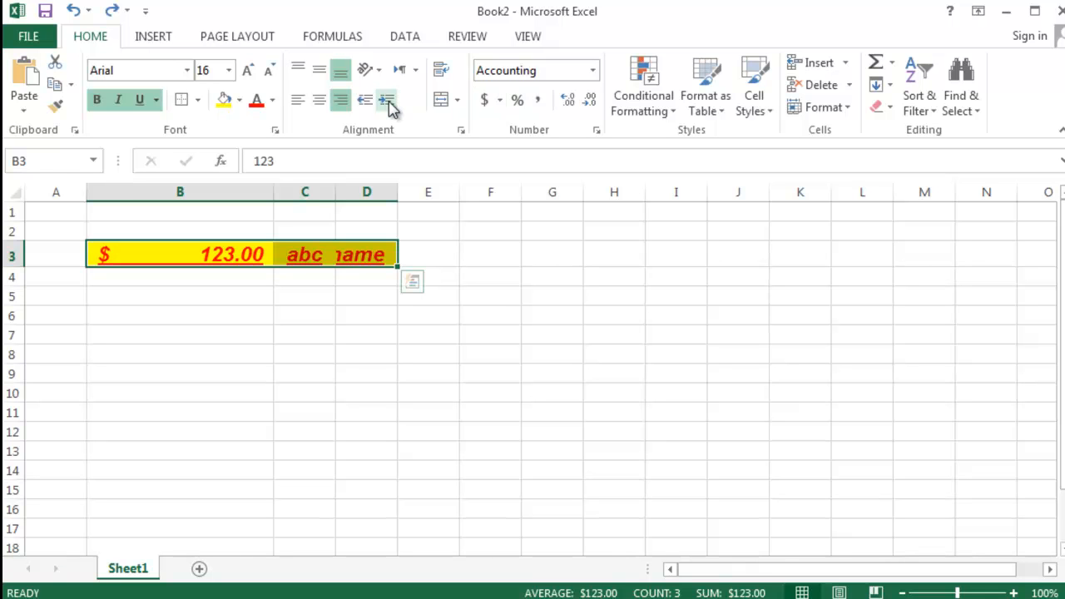
{"action": "key", "text": "ctrl+z"}
{"action": "key", "text": "ctrl+z"}
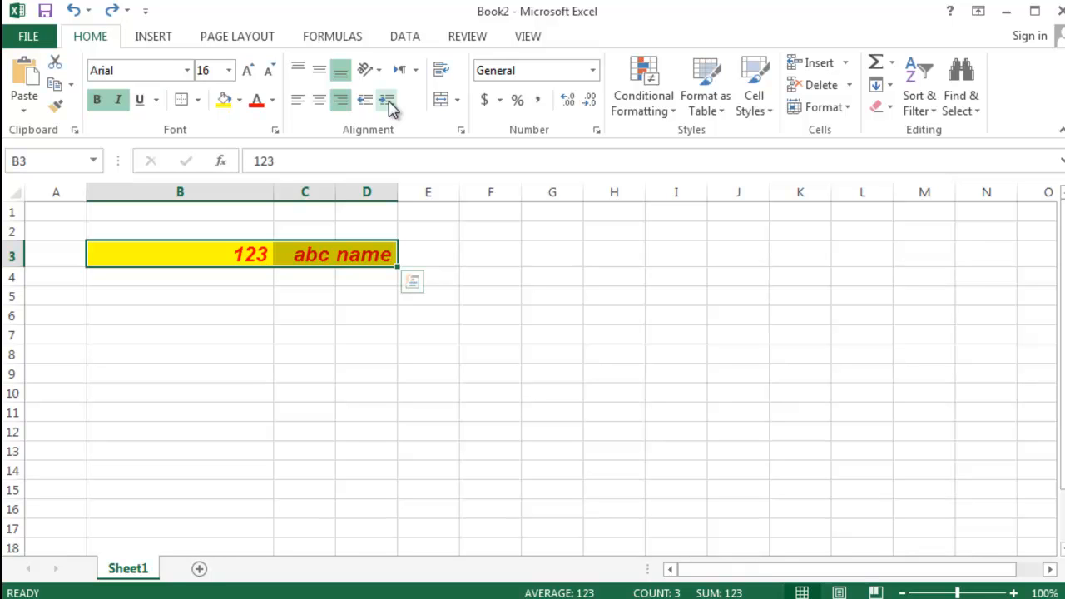
{"action": "left_click", "coordinate": [672, 113]}
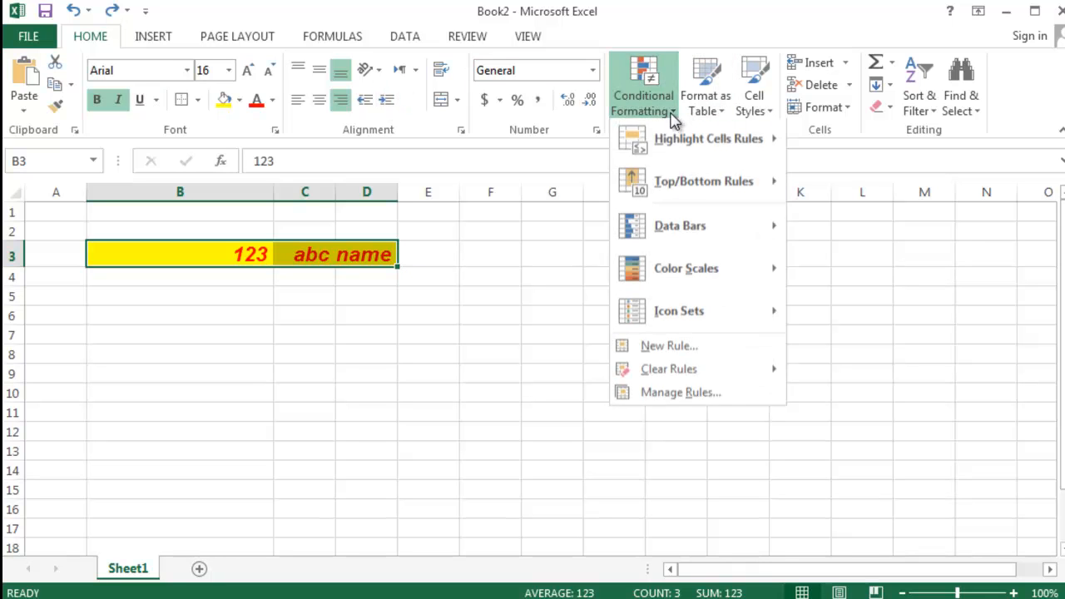
{"action": "mouse_move", "coordinate": [682, 146]}
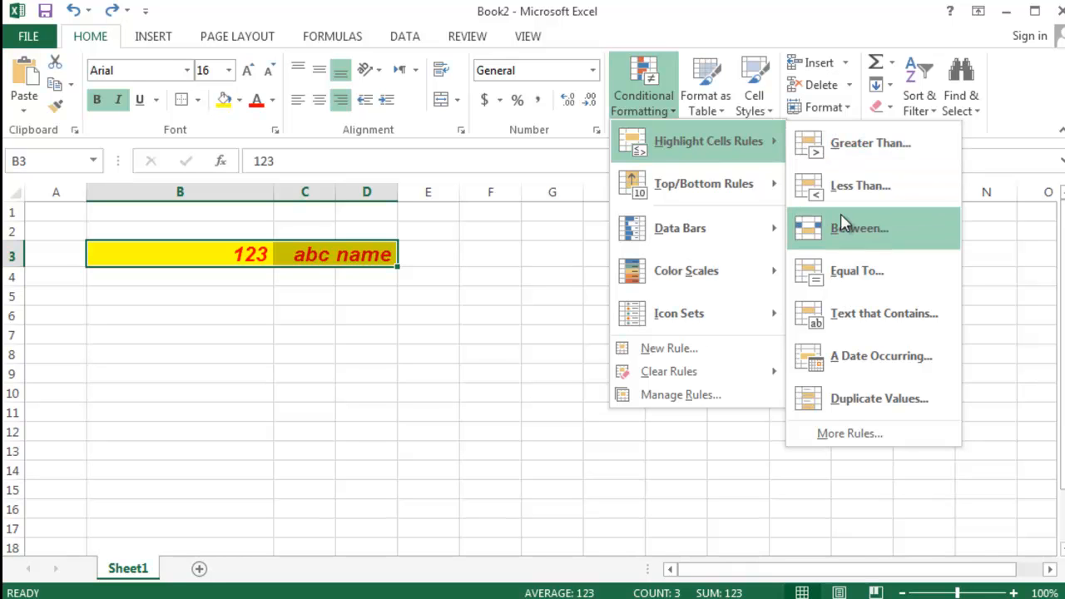
{"action": "left_click", "coordinate": [560, 252]}
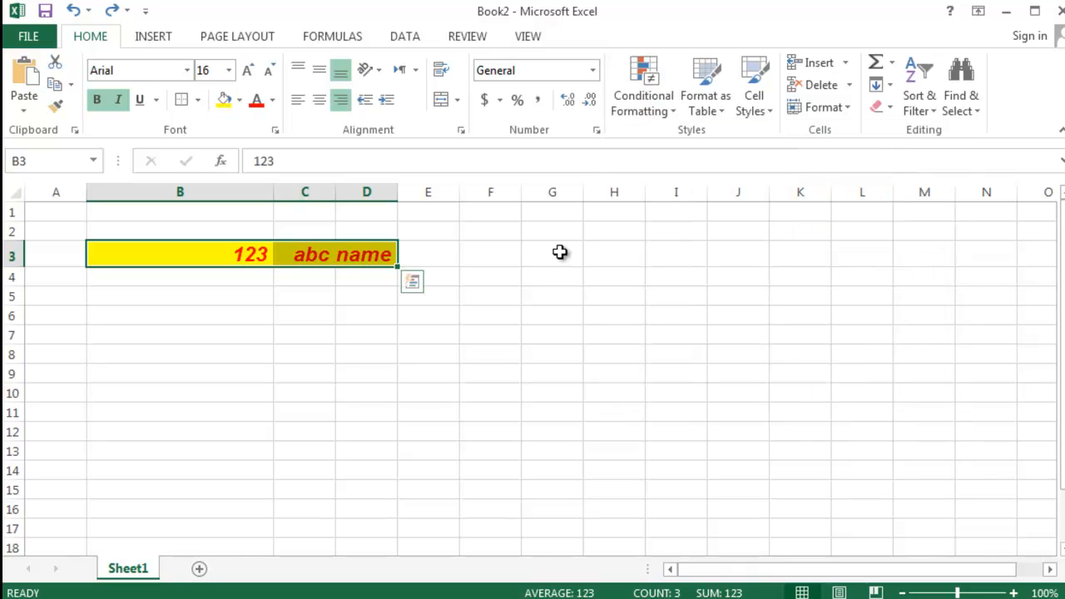